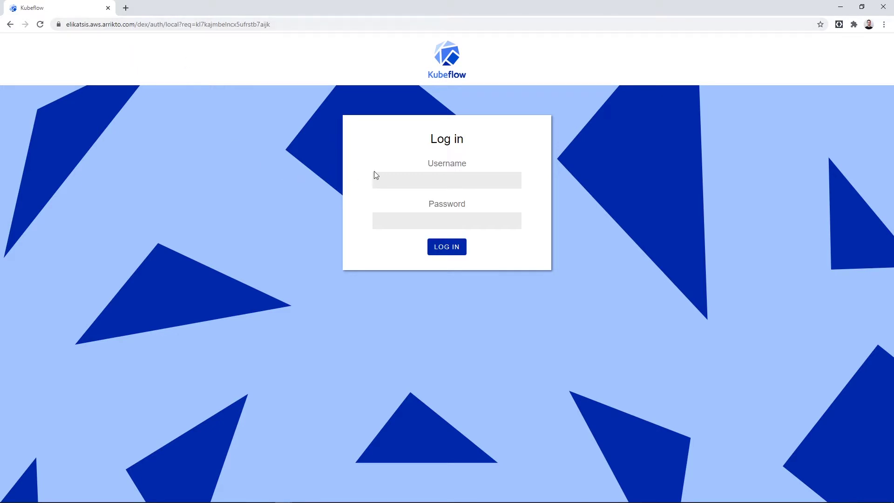
Step: Sign in to Kubeflow with the saved username suggestion
left_click(410, 183)
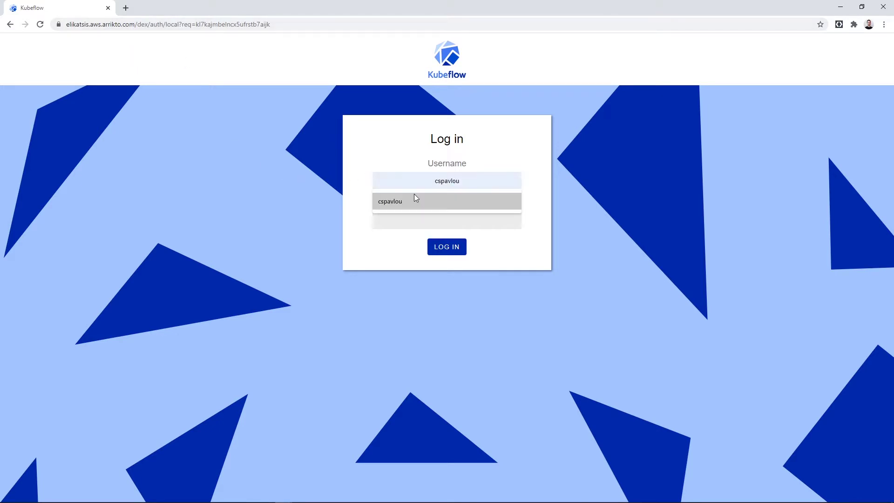
left_click(419, 202)
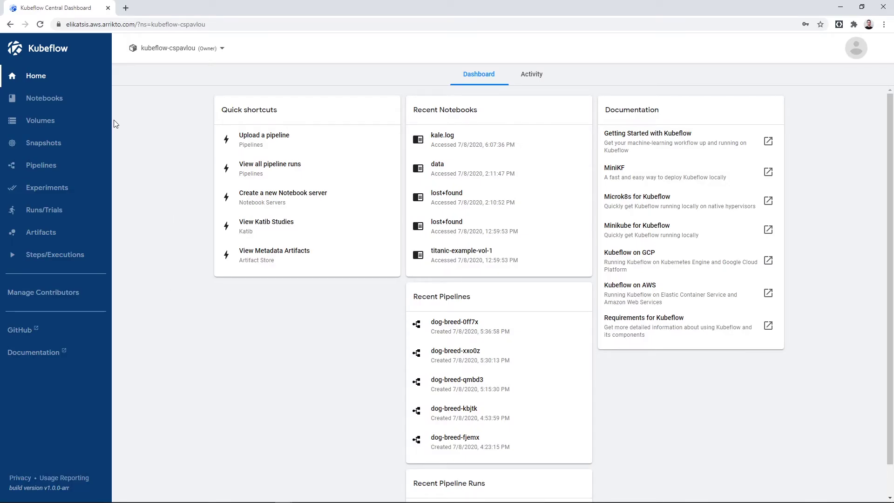
Step: Go to the Notebooks server list and check the namespace selector for the dog-breed server
left_click(77, 103)
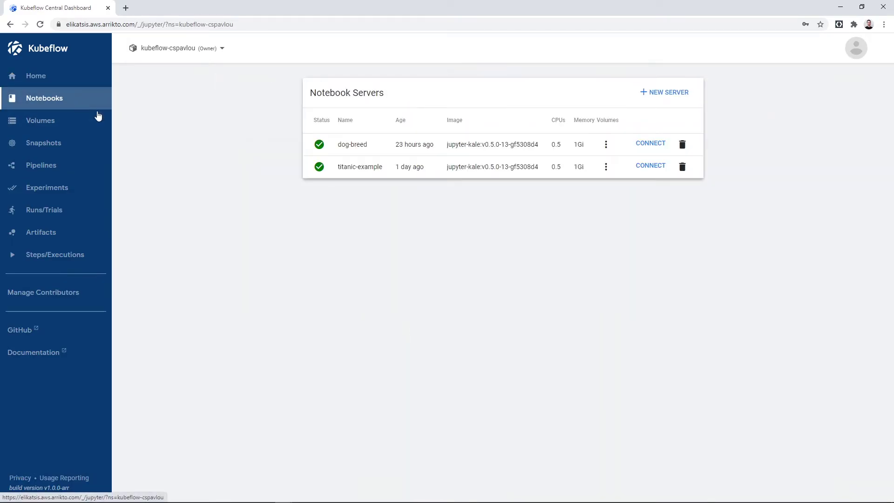
left_click(229, 54)
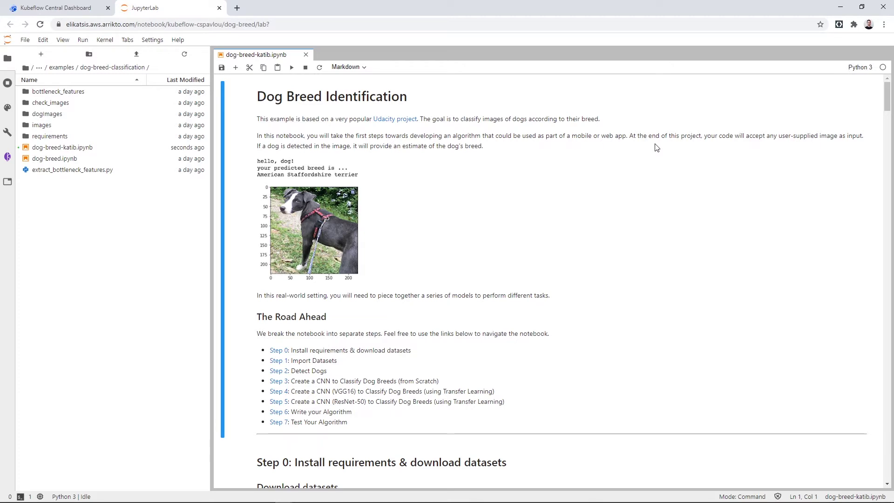
Step: Switch on Kale deployment for the dog-breed-katib notebook in the Kale panel
left_click(8, 156)
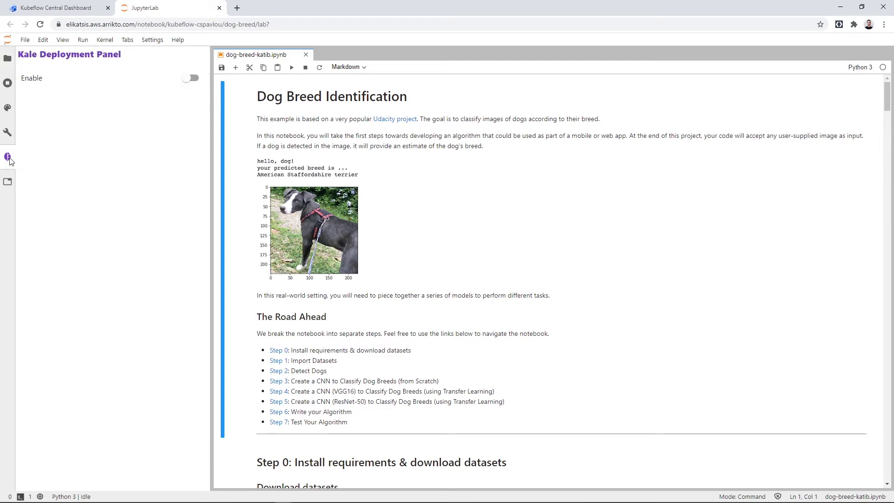
left_click(191, 79)
scroll(655, 279, "down", 5)
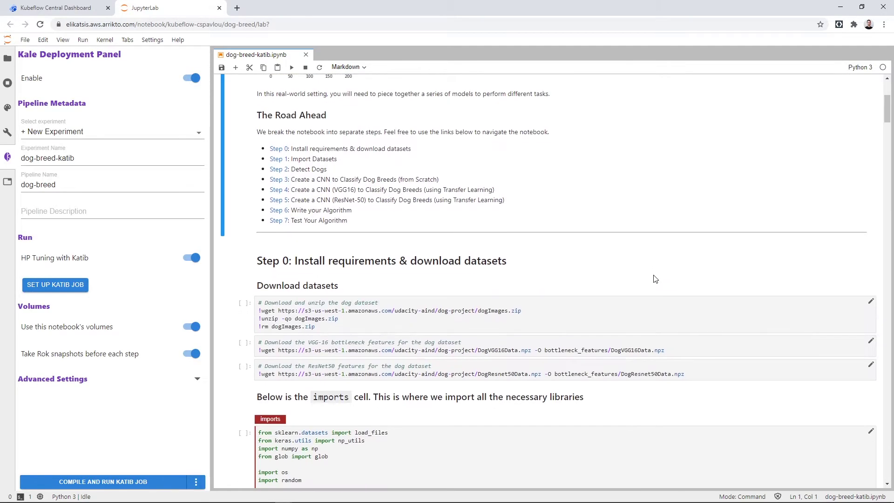
scroll(655, 279, "down", 5)
scroll(655, 279, "down", 3)
scroll(654, 276, "down", 4)
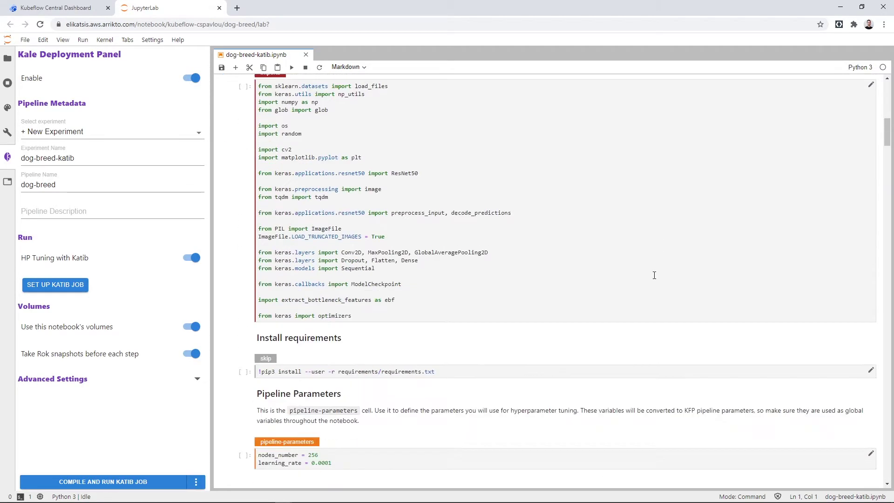
scroll(655, 276, "down", 5)
scroll(654, 276, "down", 3)
scroll(654, 276, "down", 3)
scroll(655, 276, "down", 2)
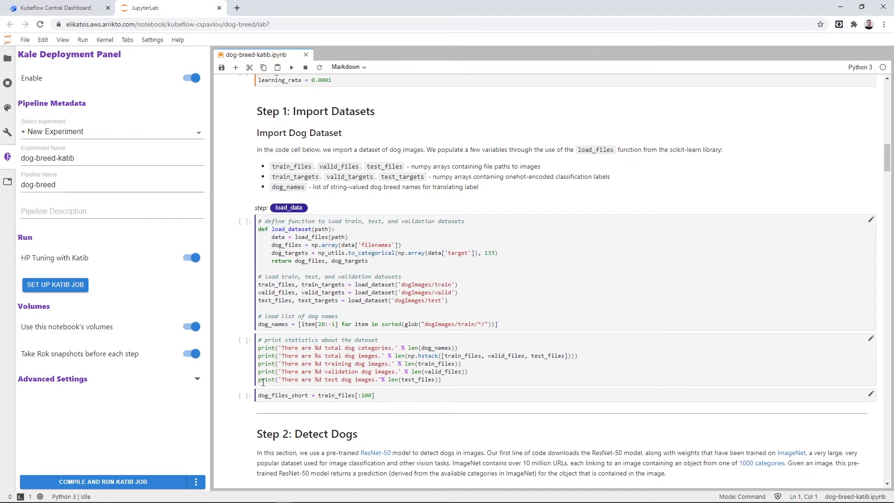
scroll(239, 366, "up", 3)
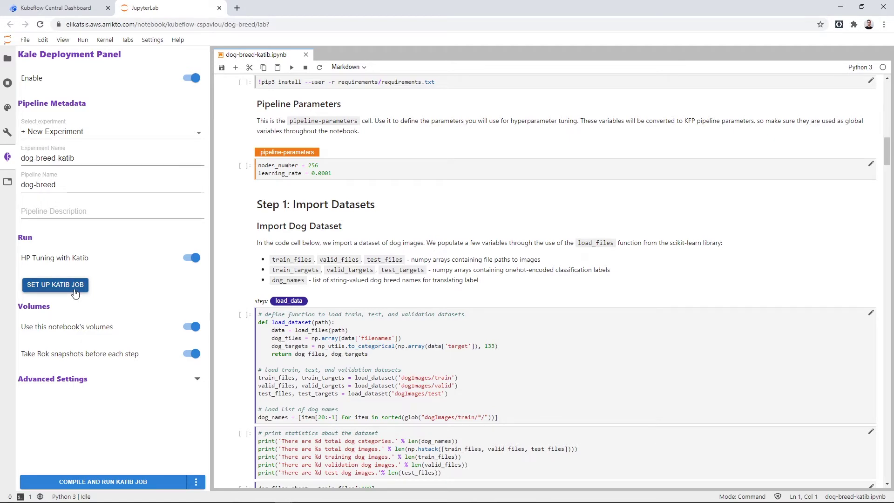
left_click(55, 285)
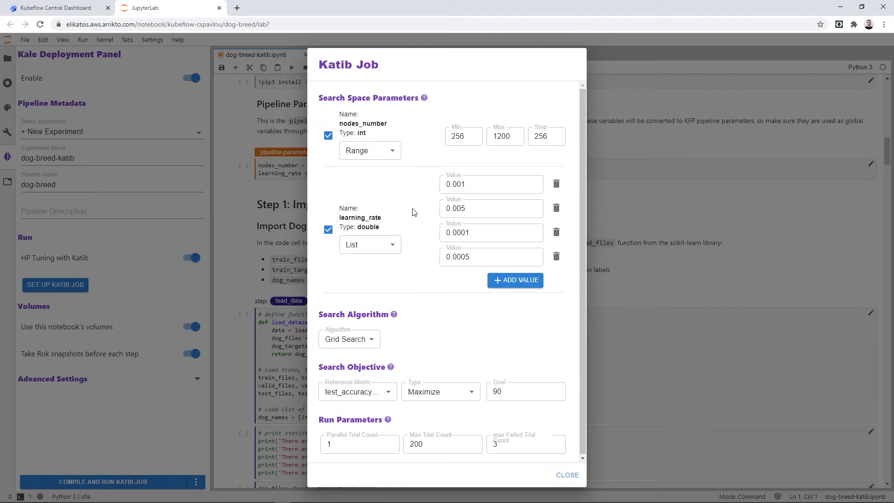
left_click(378, 341)
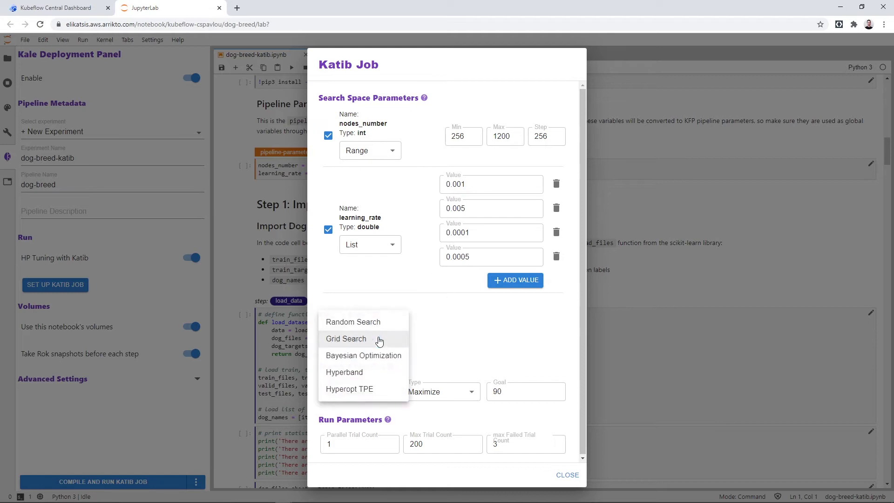
left_click(449, 345)
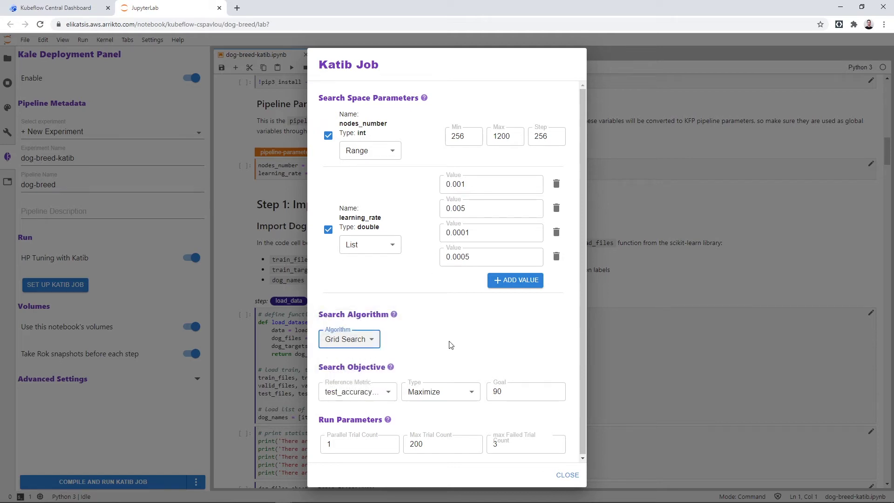
left_click(568, 475)
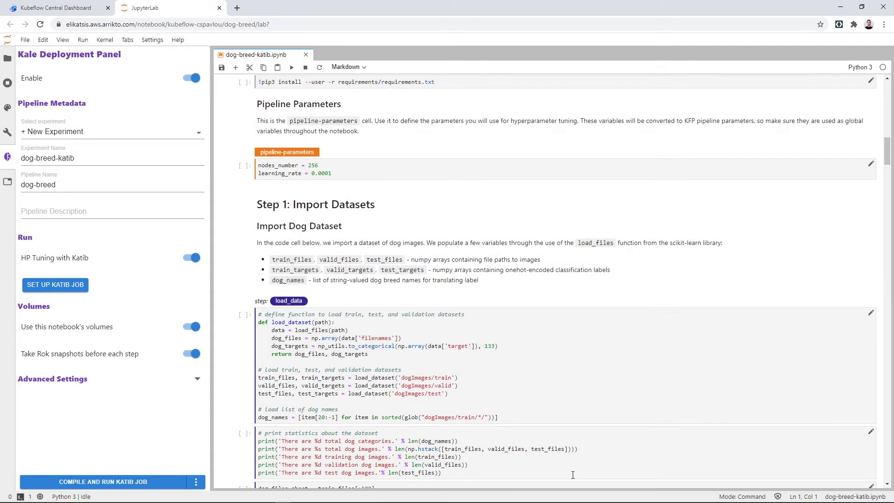
Step: Compile the notebook and start Katib experiment dog-breed-katib-3eif6 from the Kale panel
left_click(160, 484)
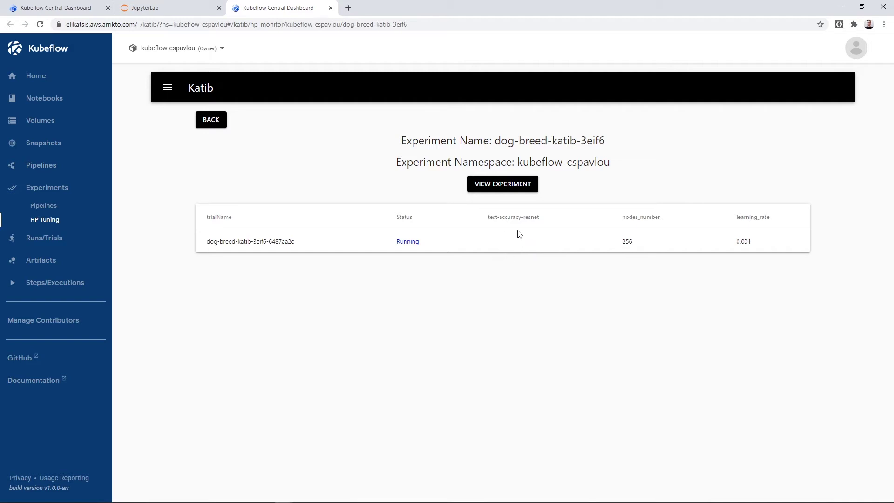
Step: Return to the JupyterLab notebook after reviewing the experiment's single running trial
left_click(165, 8)
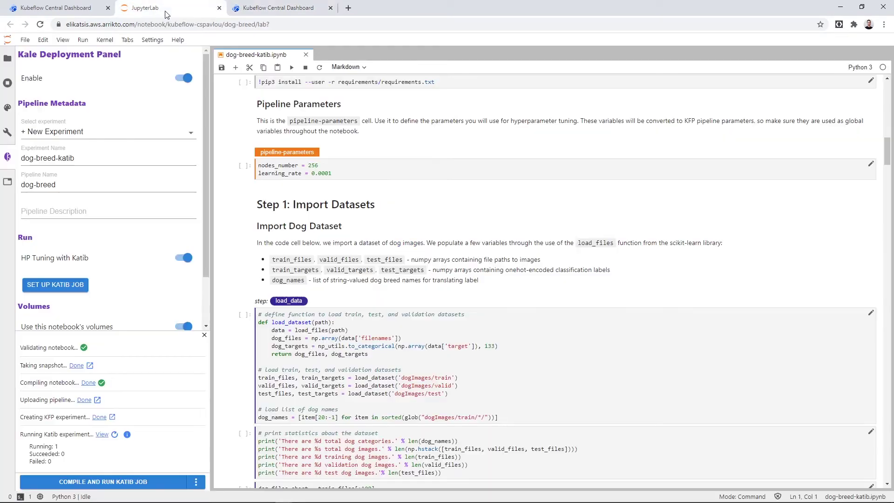
Step: Open KFP experiment dog-breed-katib-3eif6, whose run dog-breed-katib-3eif6-6487aa2c is still in progress
left_click(100, 417)
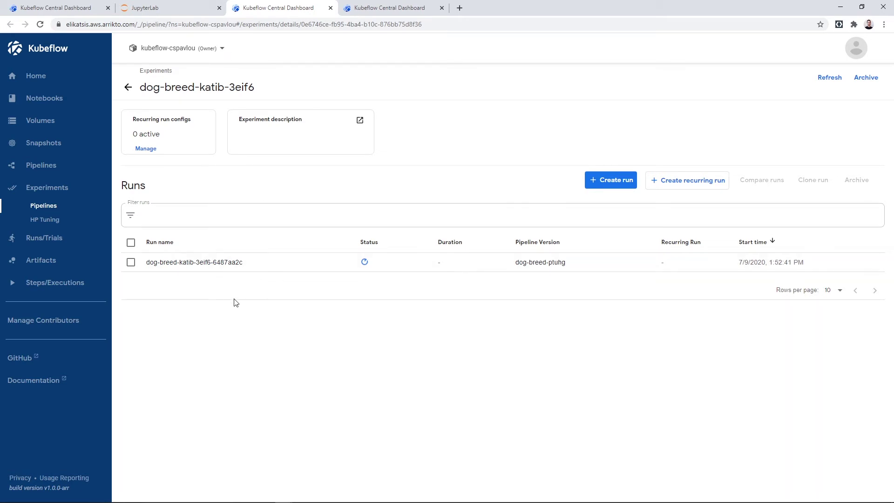
Step: Open run dog-breed-katib-3eif6-6487aa2c and show its pipeline as a simplified graph
left_click(216, 263)
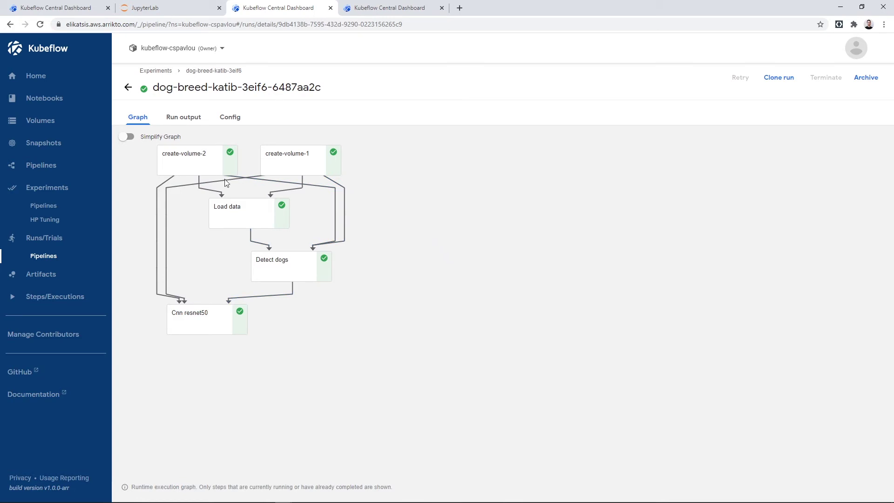
left_click(128, 138)
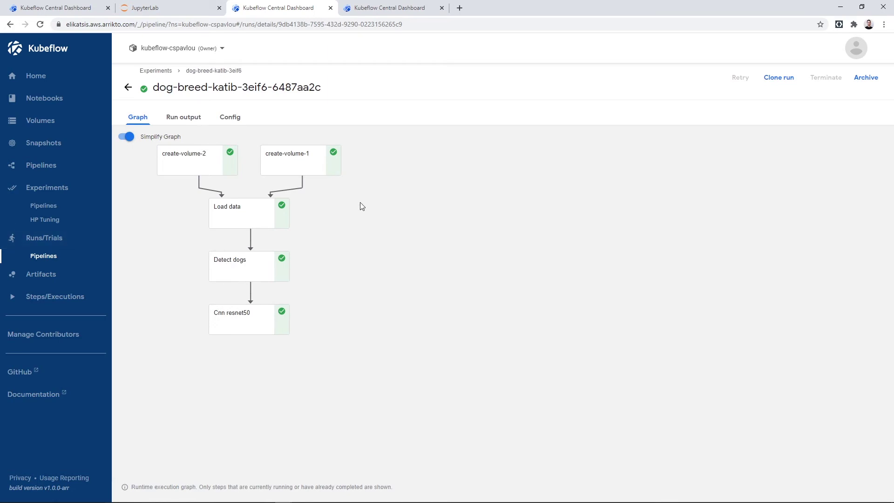
Step: Open second run dog-breed-katib-3eif6-66956233 from the runs list with a simplified graph
left_click(129, 89)
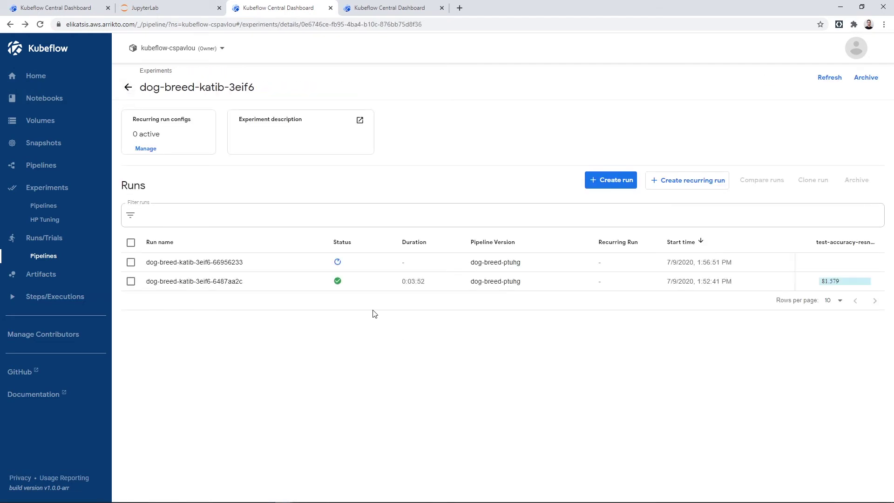
left_click(222, 261)
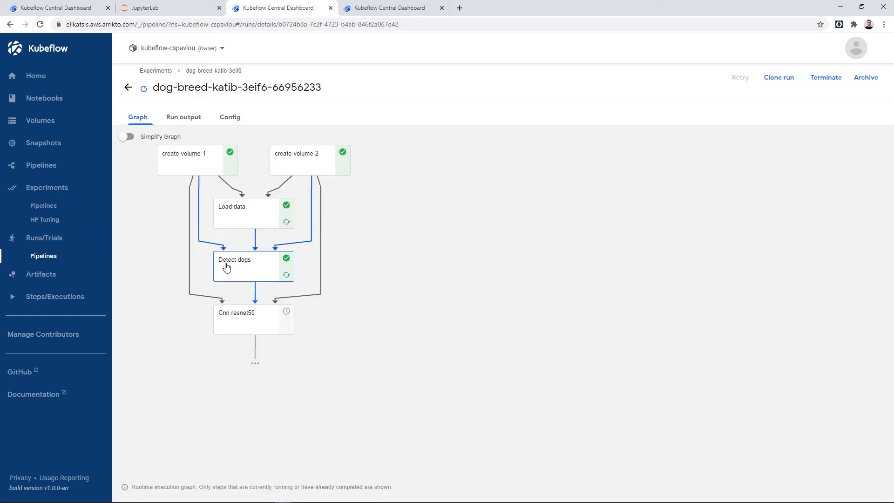
left_click(130, 137)
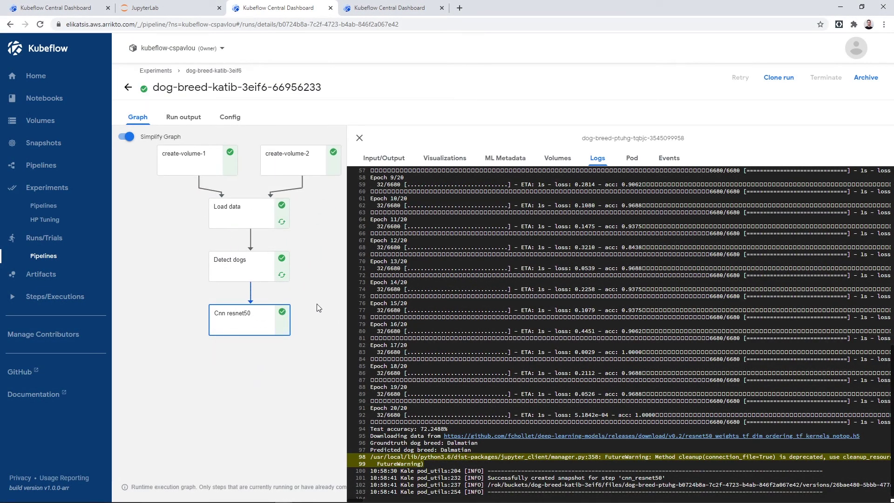
Step: Check that all 16 runs in the list succeeded, then go back to JupyterLab
left_click(129, 88)
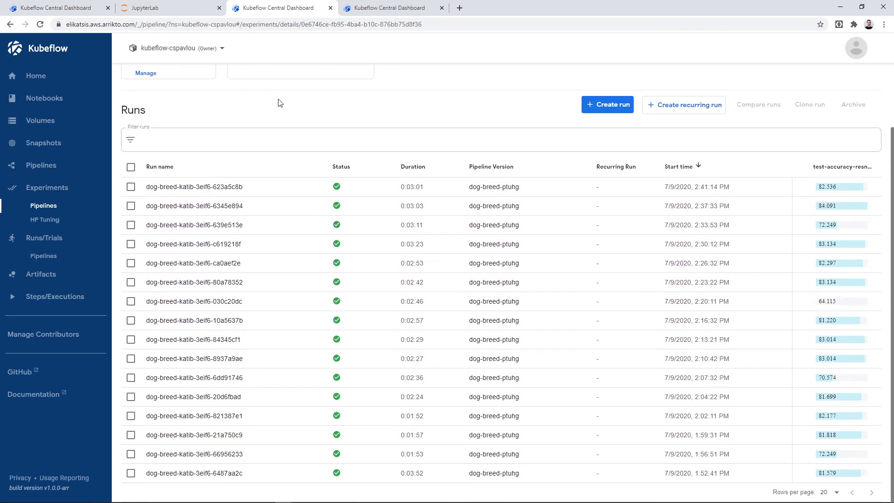
left_click(173, 8)
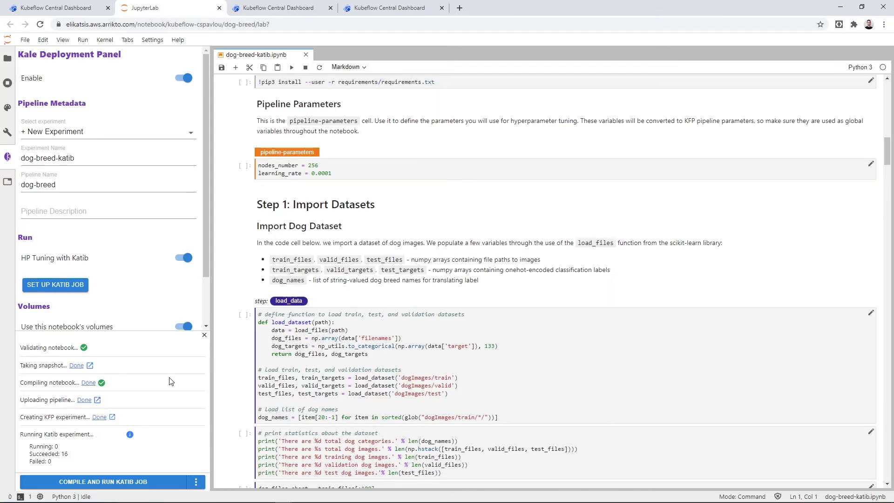
Step: Open the Kale best-result dialog: trial dog-breed-katib-3eif6-6345e894, accuracy 84.09, 1024 nodes, learning rate 0.0001
left_click(130, 436)
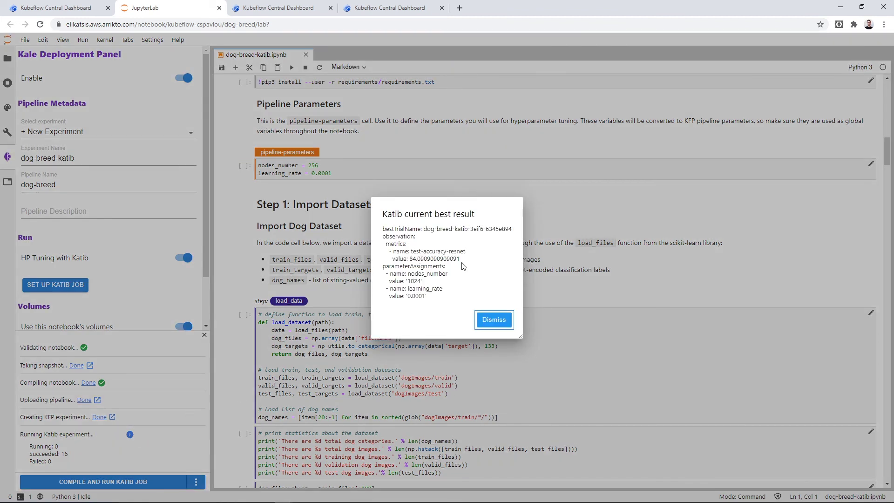